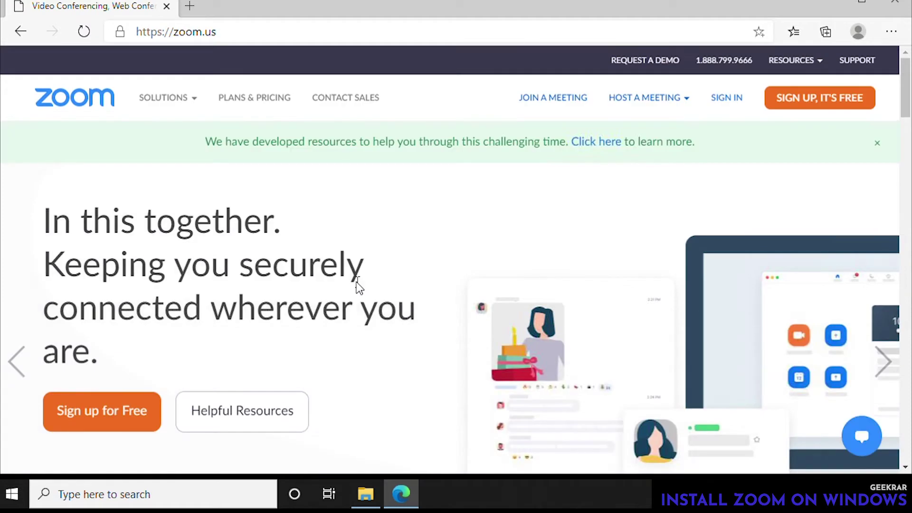
# - Download ZoomInstaller.exe for Zoom Client for Meetings from the Download Center, then minimize Edge
pyautogui.scroll(-3, 358, 287)
pyautogui.scroll(-10, 359, 287)
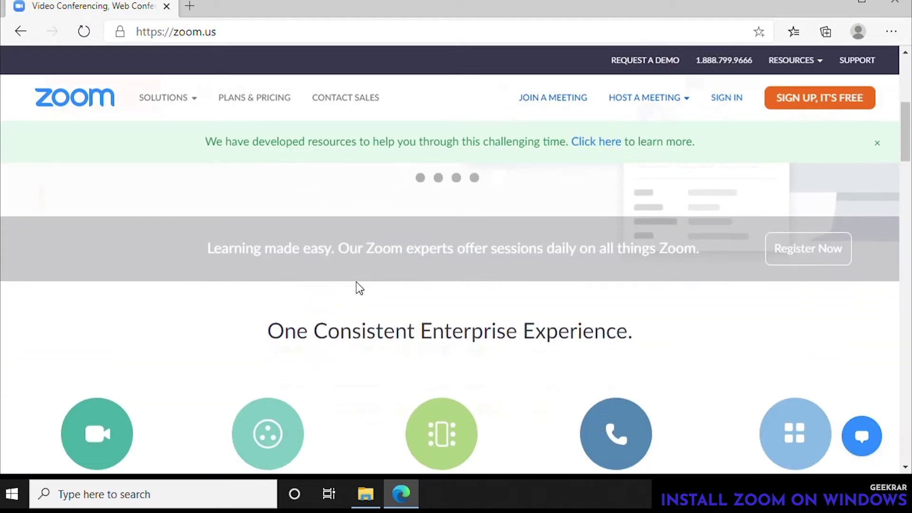
pyautogui.scroll(-12, 358, 288)
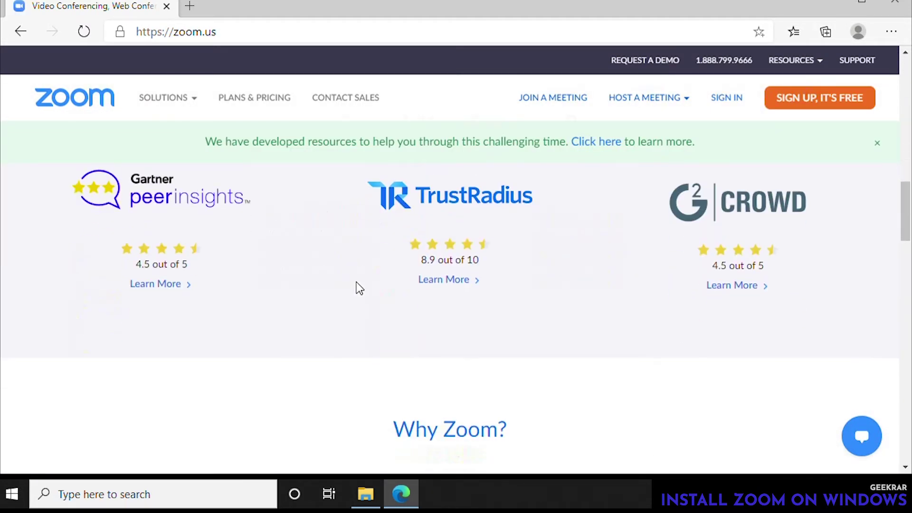
pyautogui.scroll(-10, 357, 282)
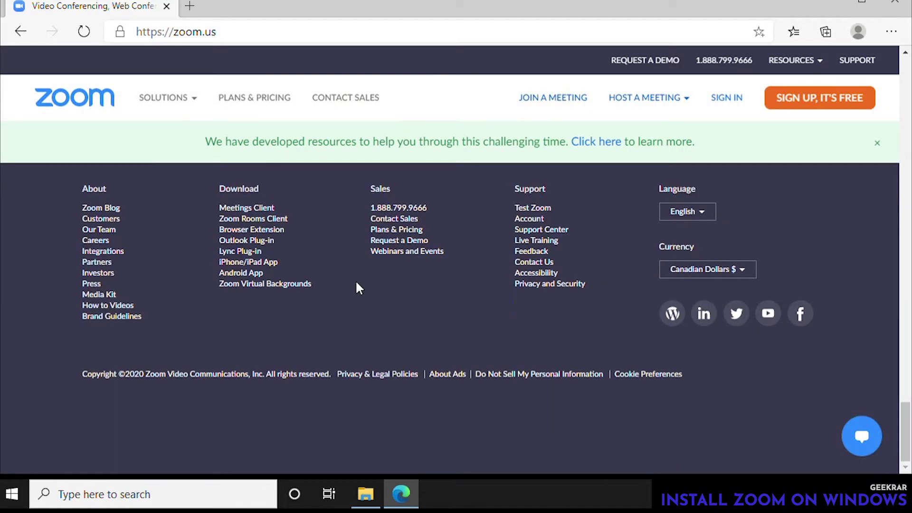
pyautogui.click(265, 209)
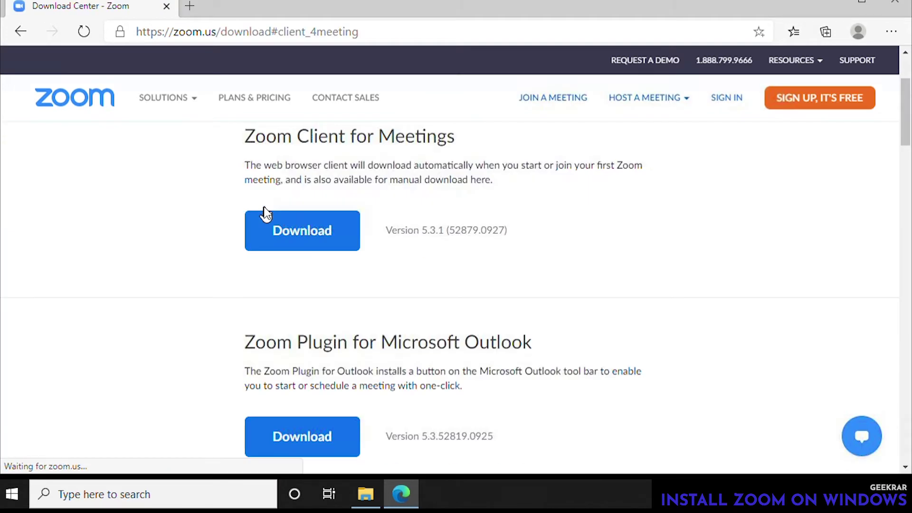
pyautogui.click(318, 240)
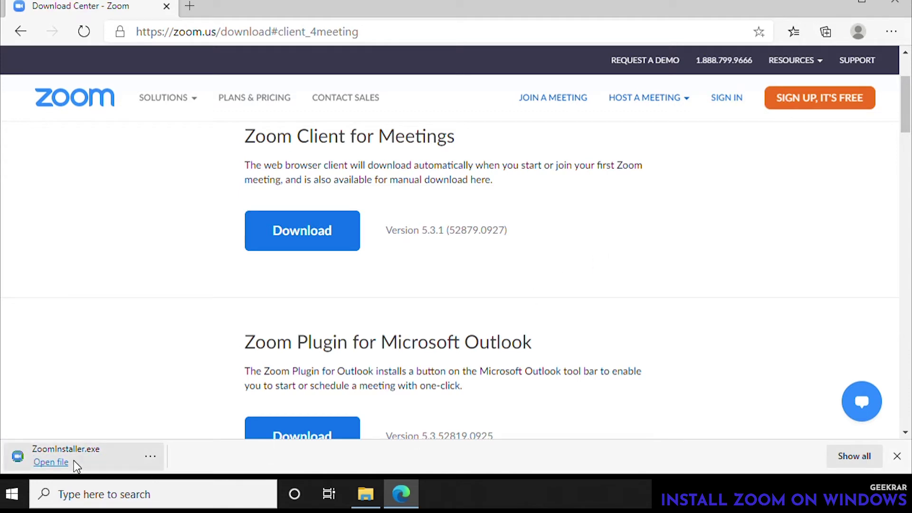
pyautogui.click(71, 460)
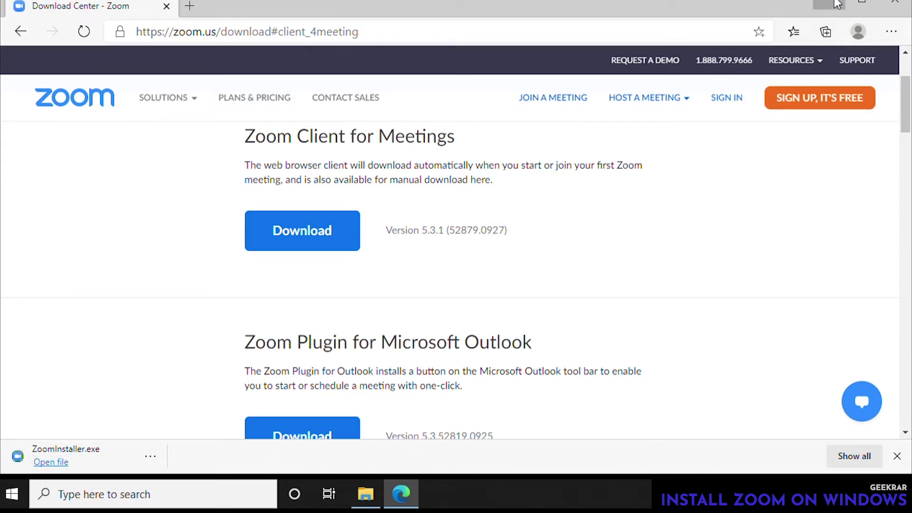
pyautogui.click(828, 7)
# - Run ZoomInstaller from the Downloads folder to install Zoom, then choose Sign Up Free
pyautogui.click(367, 492)
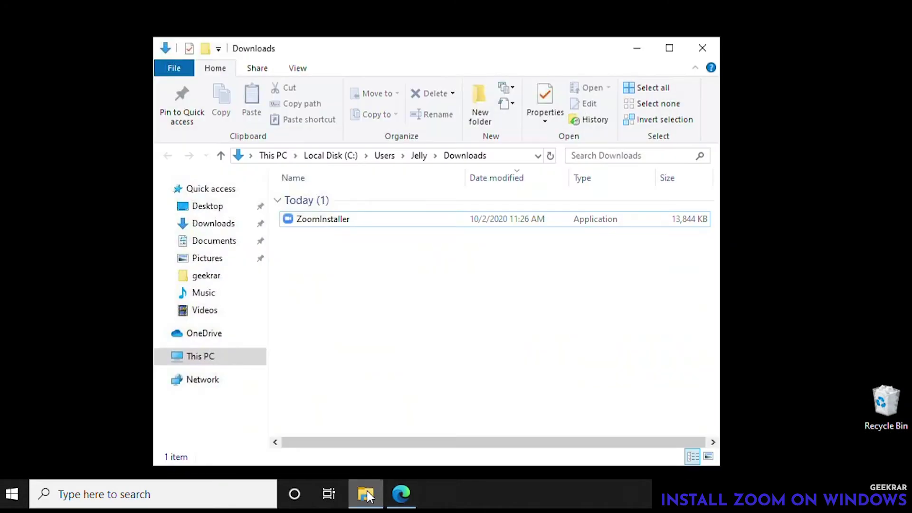
pyautogui.click(223, 223)
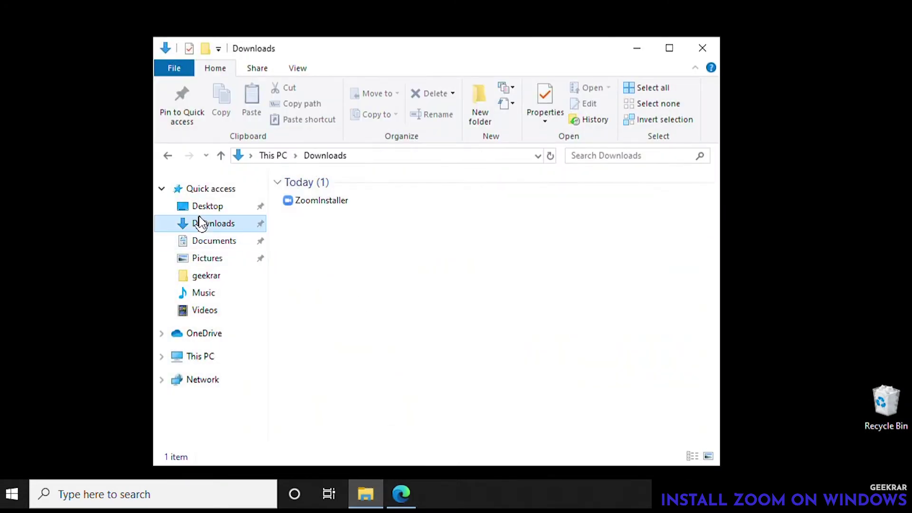
pyautogui.doubleClick(374, 204)
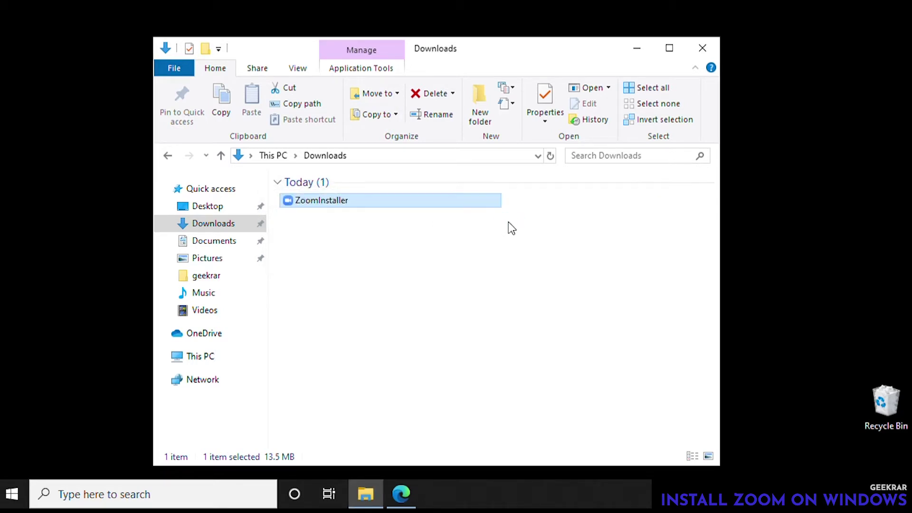
pyautogui.click(648, 56)
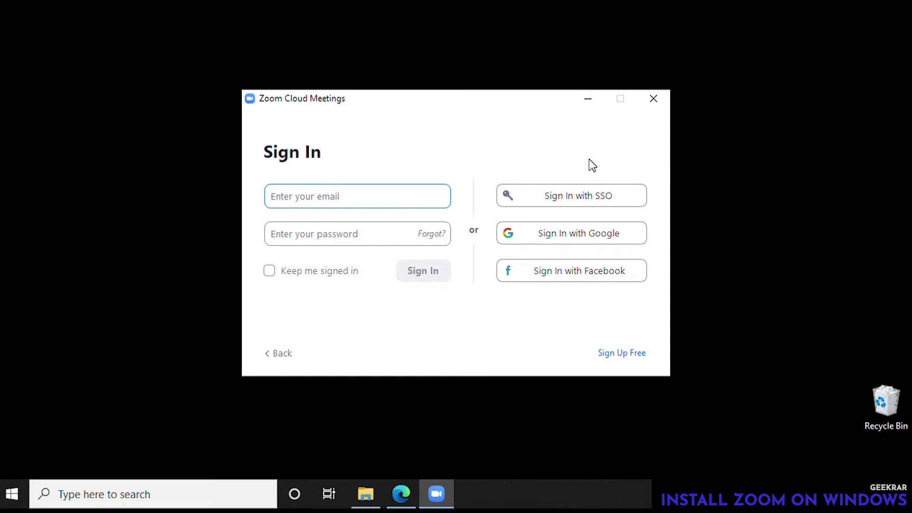
pyautogui.click(633, 356)
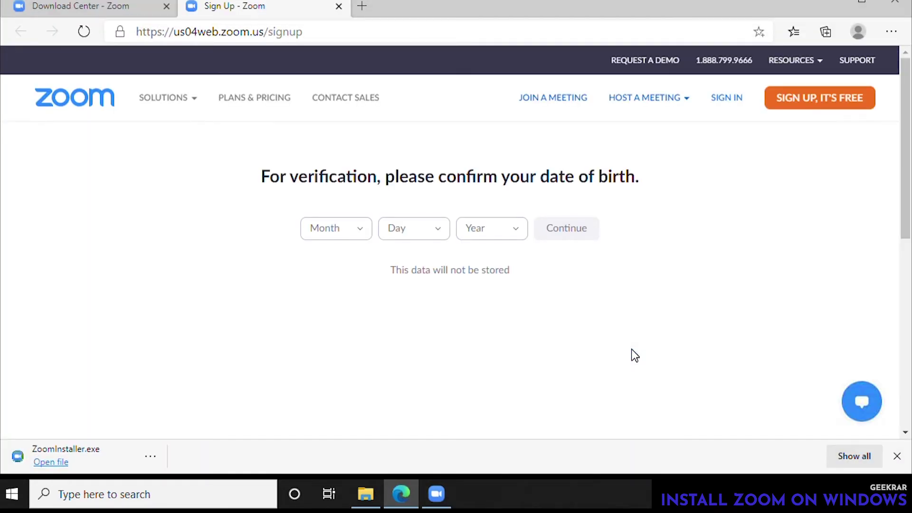
# - Pick the birth month, day and year in the date-of-birth dropdowns
pyautogui.click(356, 233)
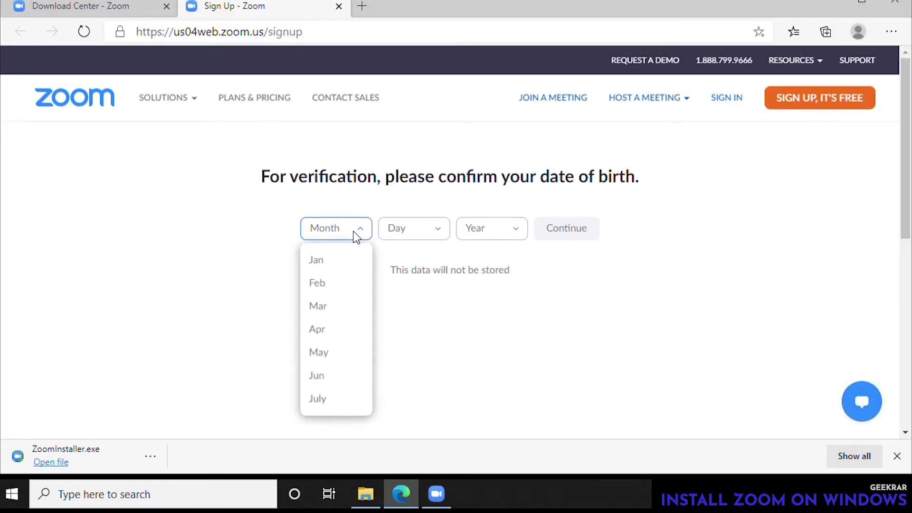
pyautogui.click(338, 356)
pyautogui.click(421, 237)
pyautogui.click(412, 334)
pyautogui.click(507, 238)
pyautogui.scroll(-5, 496, 397)
pyautogui.scroll(-3, 494, 399)
pyautogui.click(492, 380)
# - Continue past the birth date, close the download bar and submit the sign-up e-mail
pyautogui.click(568, 226)
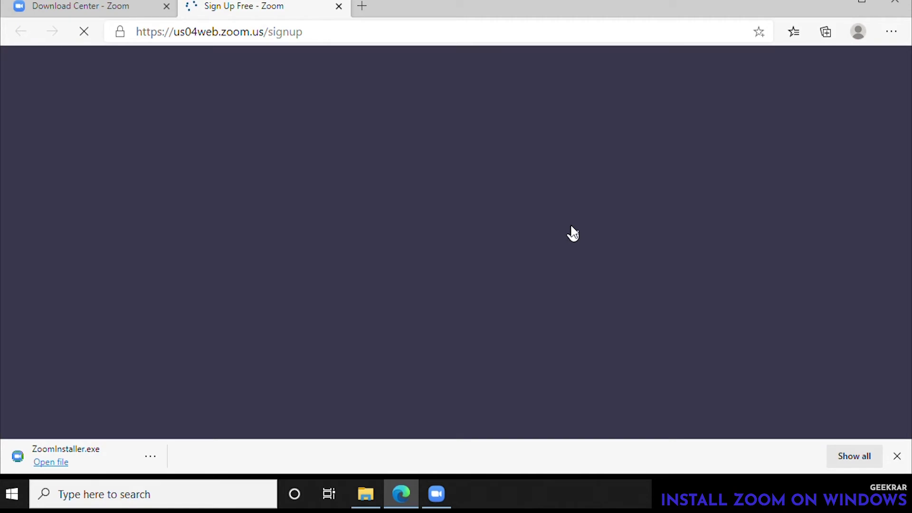
pyautogui.click(898, 457)
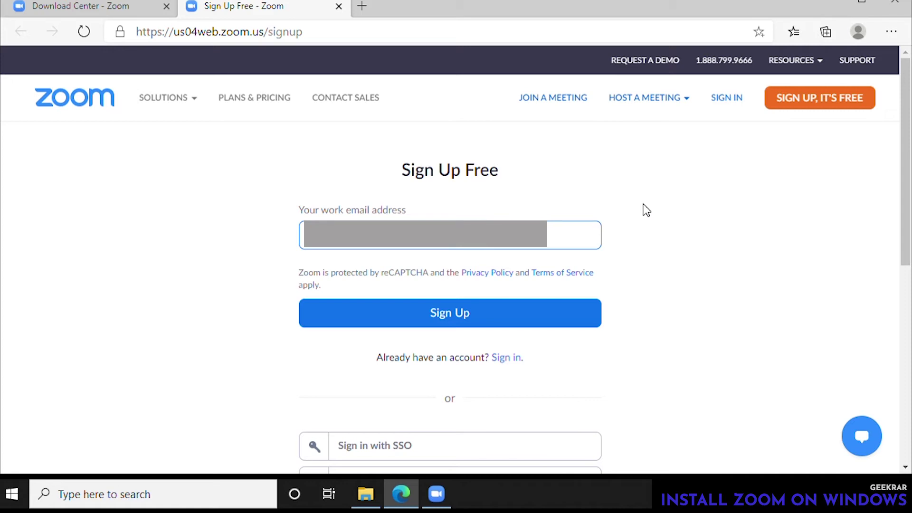
pyautogui.click(459, 313)
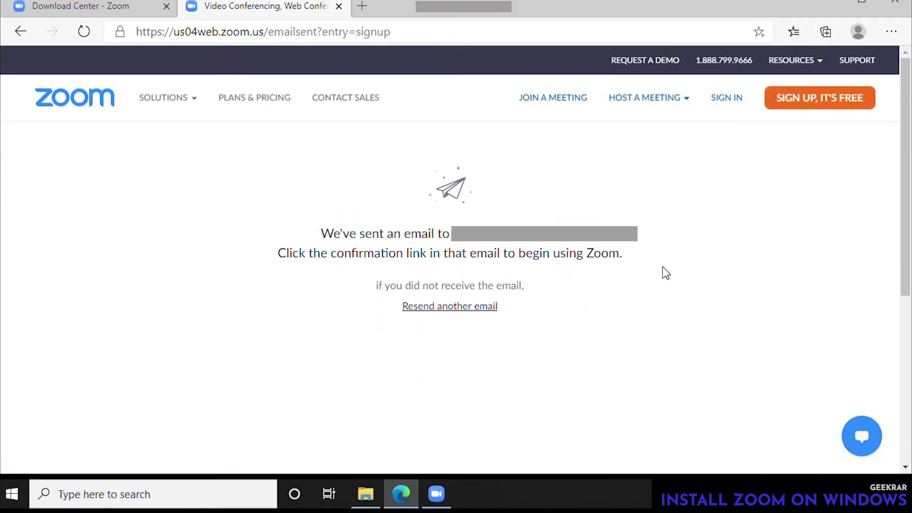
# - Open the 'Please activate your Zoom account' email in Gmail and follow Activate Account
pyautogui.click(449, 14)
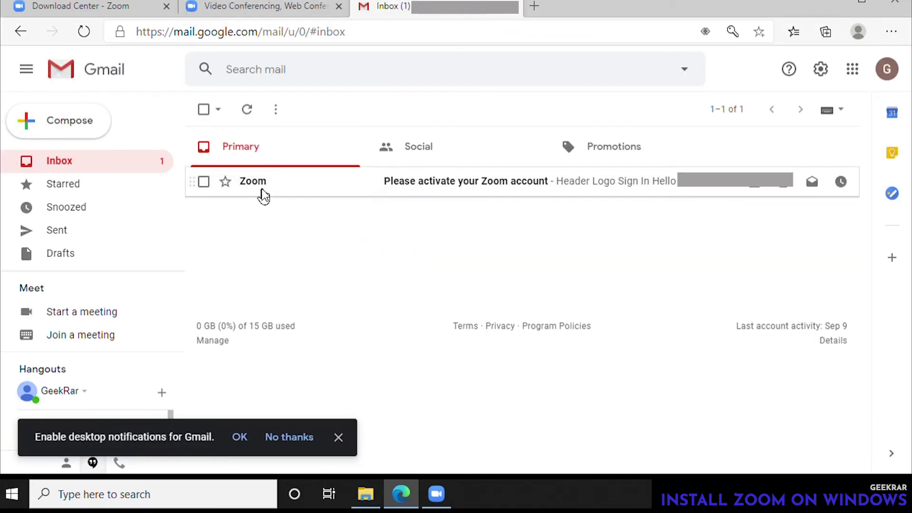
pyautogui.click(468, 193)
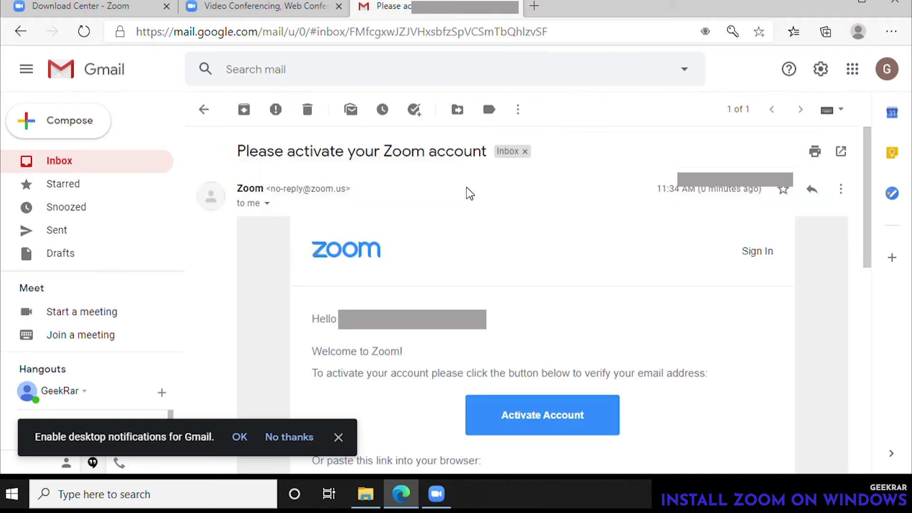
pyautogui.click(338, 438)
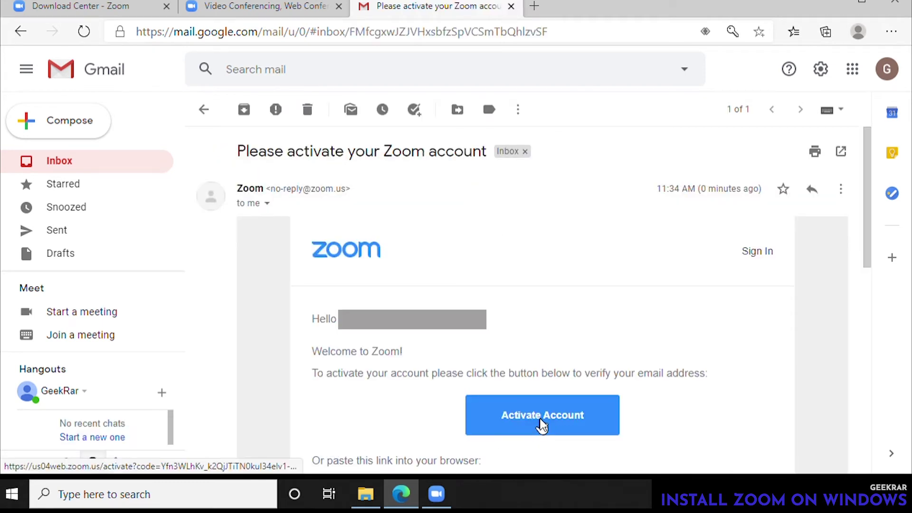
pyautogui.click(540, 425)
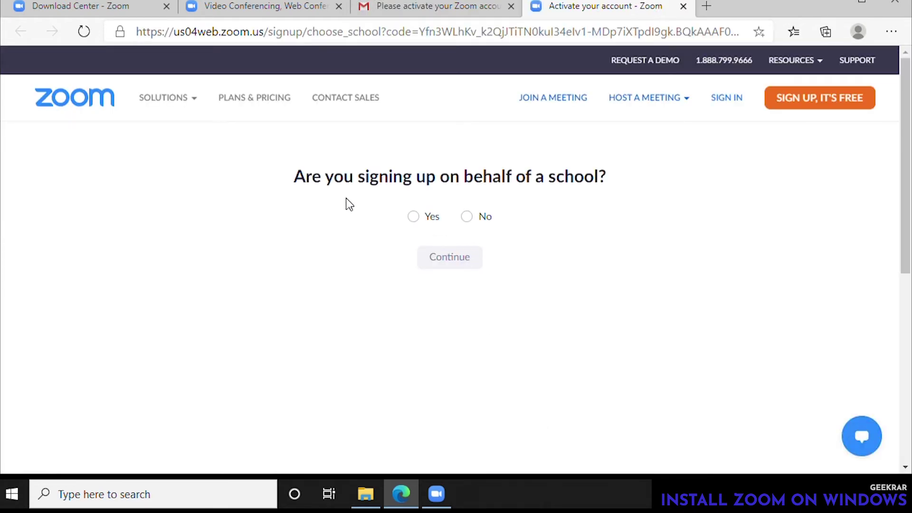
# - Answer that the sign-up is not for a school and continue to the activation form
pyautogui.click(467, 217)
pyautogui.click(462, 270)
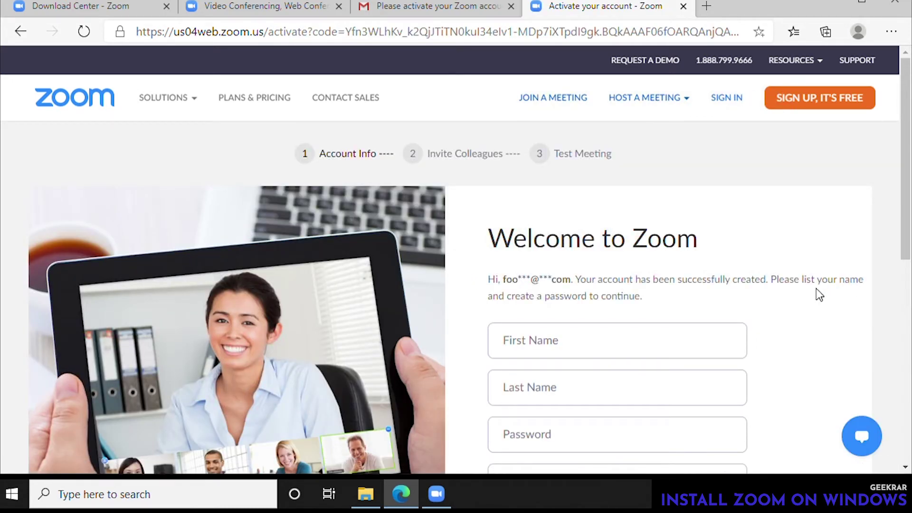
pyautogui.scroll(-5, 816, 289)
pyautogui.scroll(4, 816, 289)
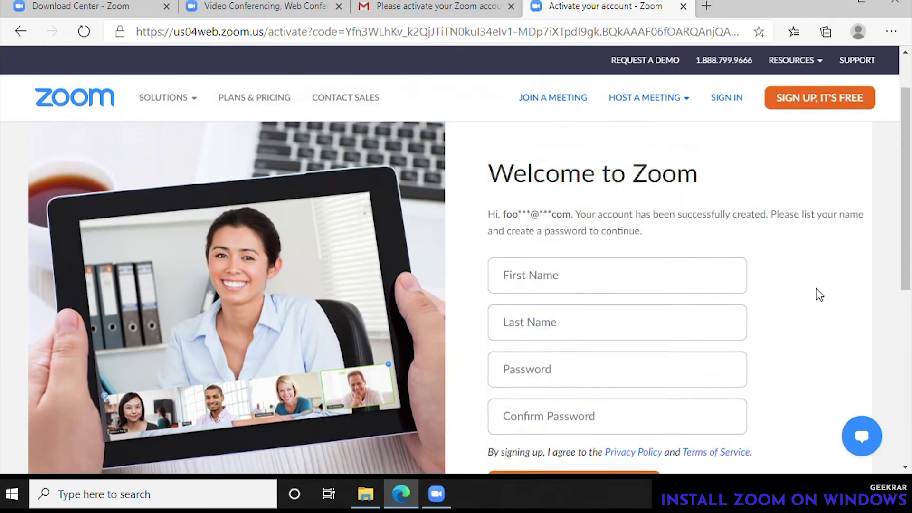
pyautogui.scroll(1, 816, 289)
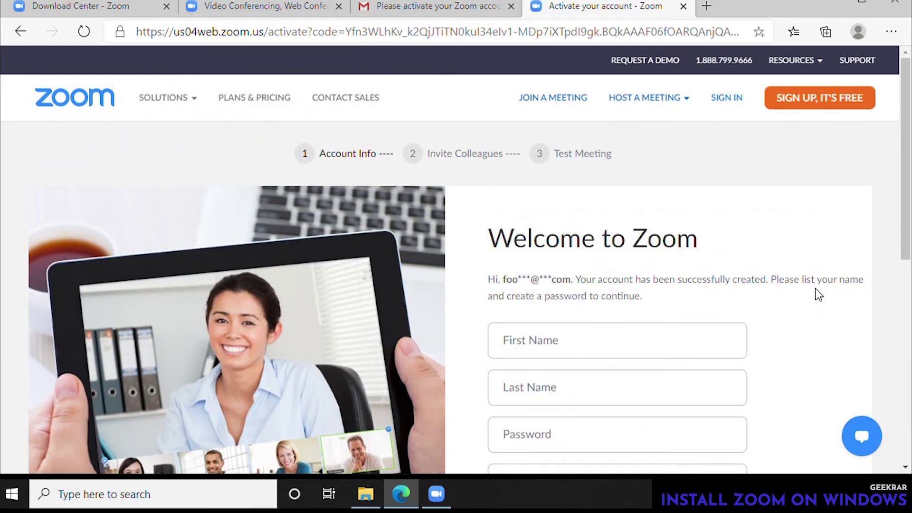
pyautogui.scroll(-1, 814, 289)
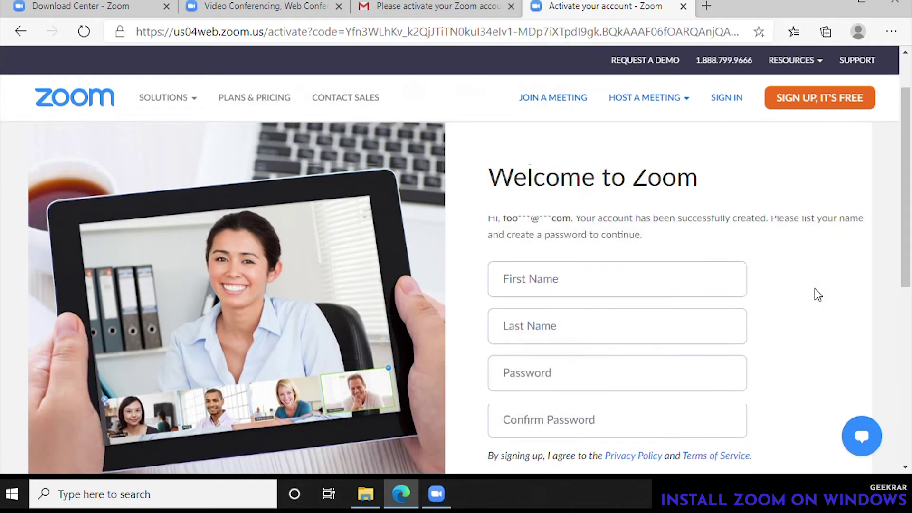
# - Enter the account holder's first and last name
pyautogui.click(584, 275)
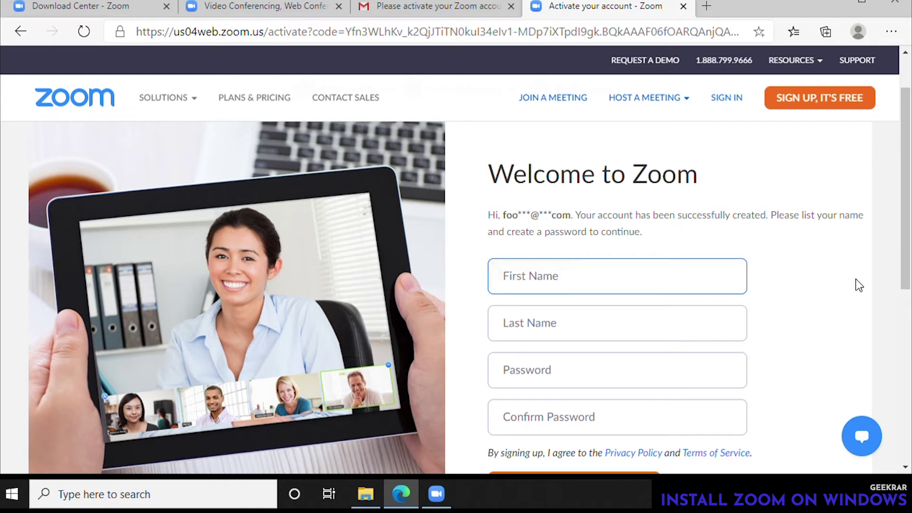
pyautogui.write('Geek')
pyautogui.press('Tab')
pyautogui.write('Rar')
pyautogui.press('Tab')
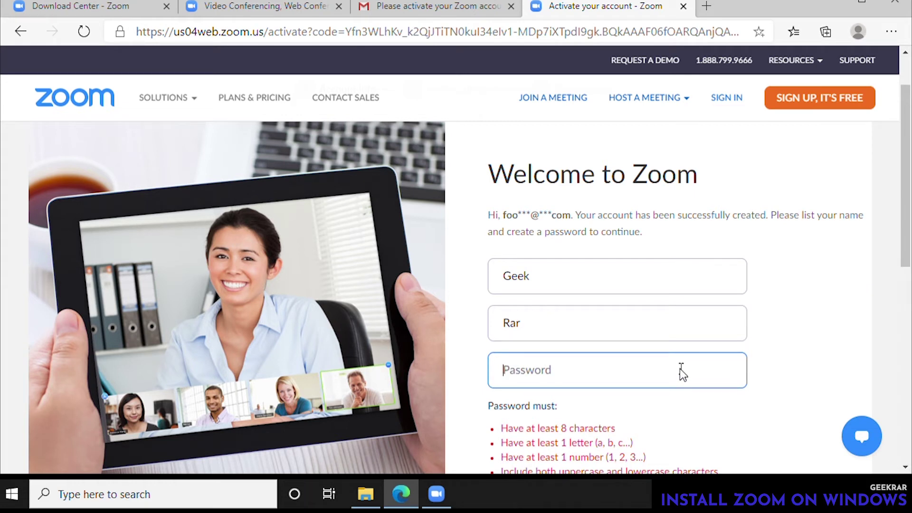
# - Paste the new password into both password fields and submit the activation form
pyautogui.hotkey('ctrl', 'v')
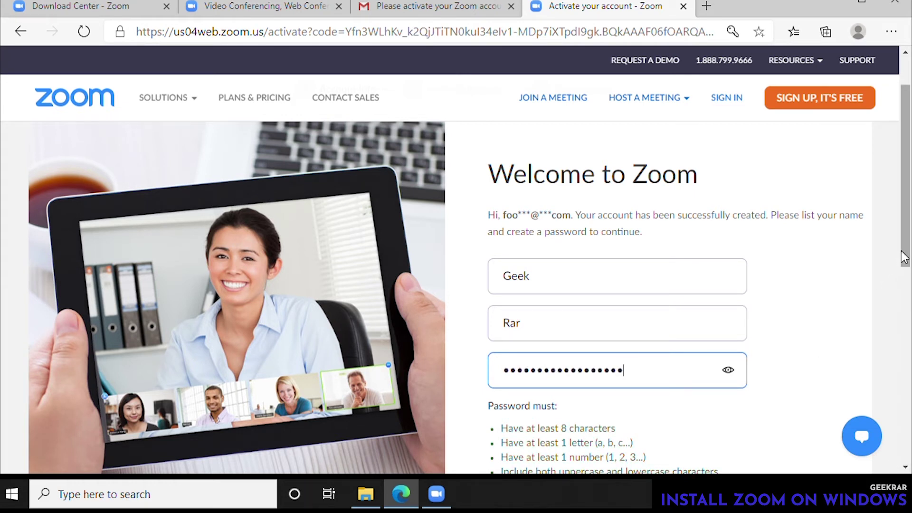
pyautogui.moveTo(907, 259); pyautogui.dragTo(907, 331)
pyautogui.click(671, 349)
pyautogui.hotkey('ctrl', 'v')
pyautogui.click(592, 423)
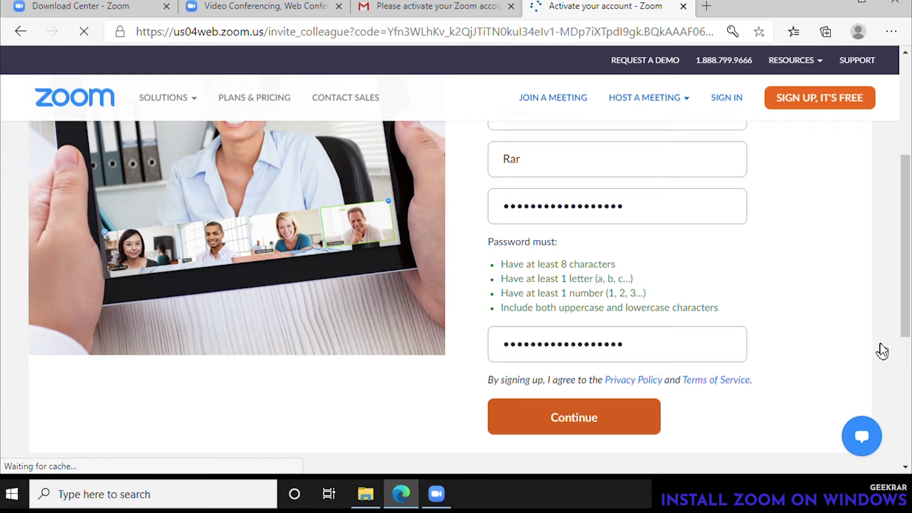
pyautogui.scroll(-3, 898, 307)
pyautogui.scroll(-2, 893, 323)
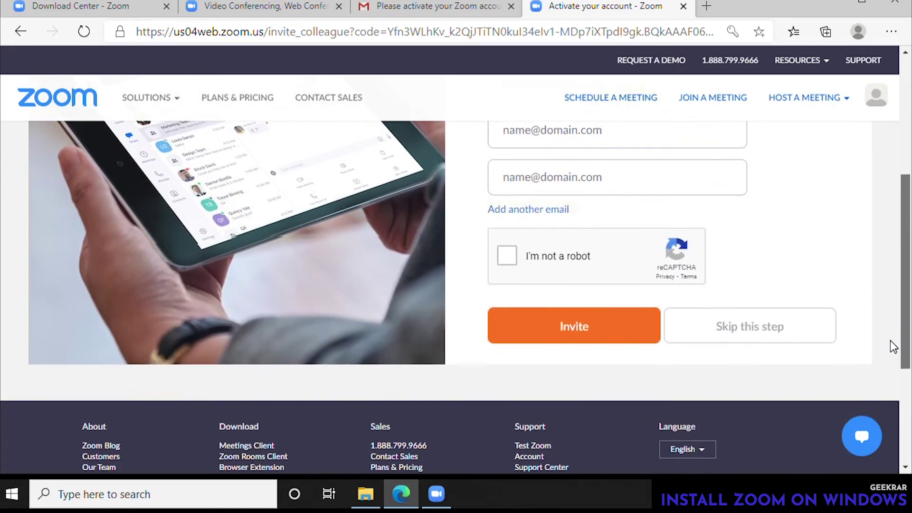
# - Skip inviting colleagues, start the meeting now and let the browser open the Zoom app
pyautogui.click(776, 338)
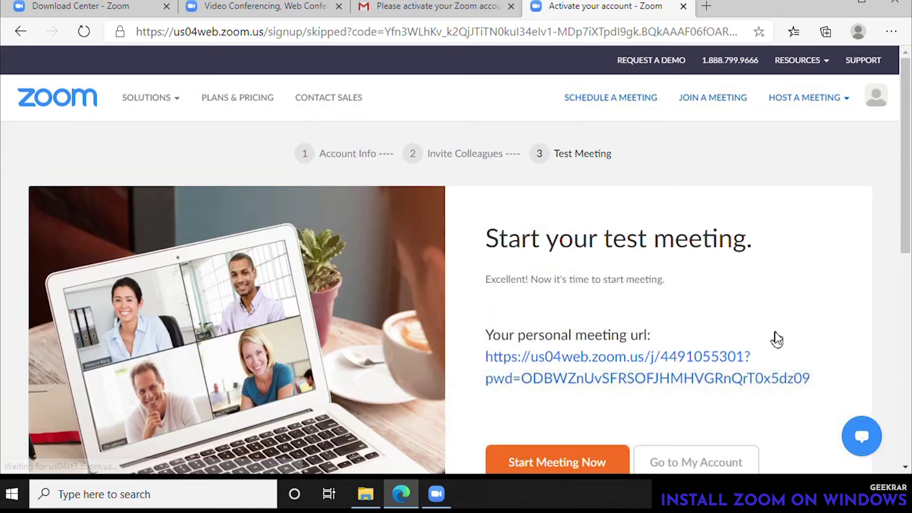
pyautogui.moveTo(909, 228); pyautogui.dragTo(908, 305)
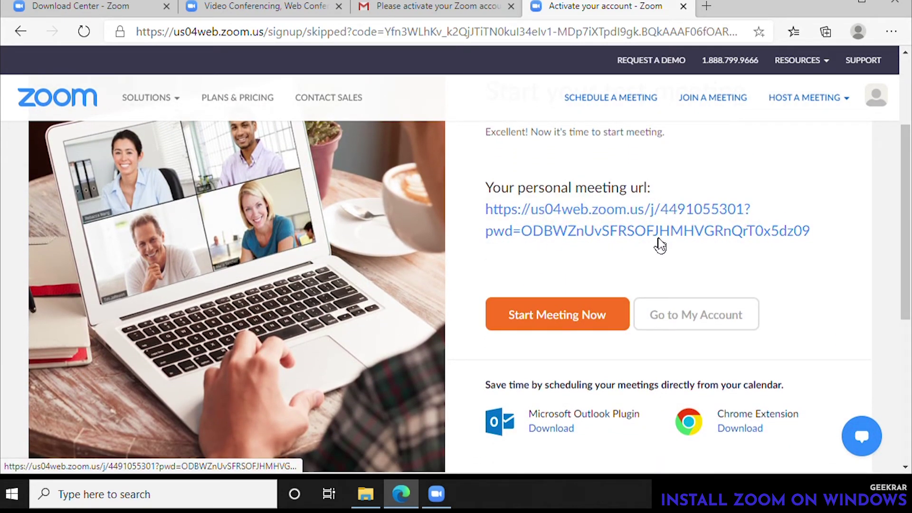
pyautogui.click(577, 320)
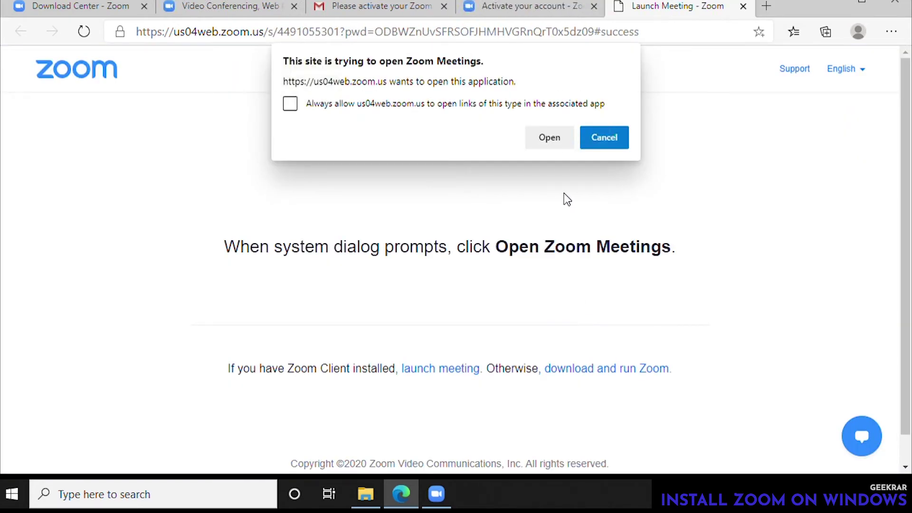
pyautogui.click(549, 141)
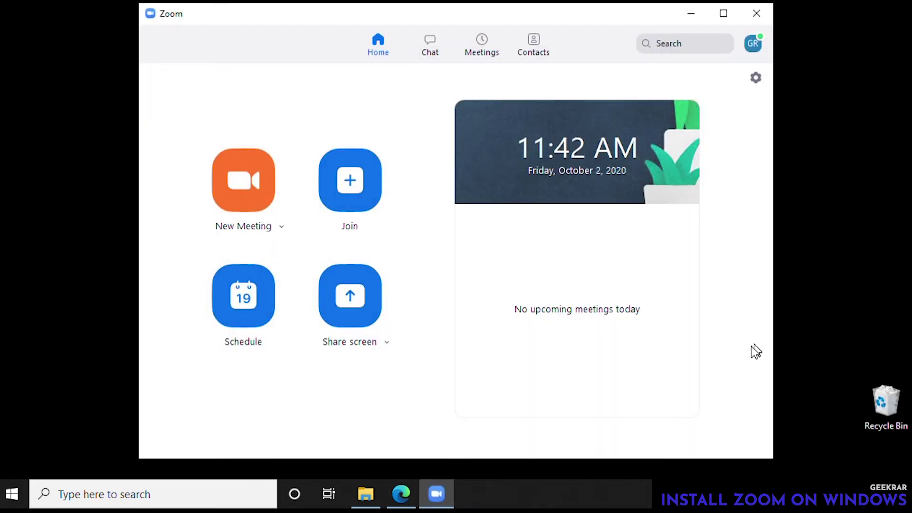
# - Check the profile menu and the Join form, then start a New Meeting
pyautogui.click(754, 45)
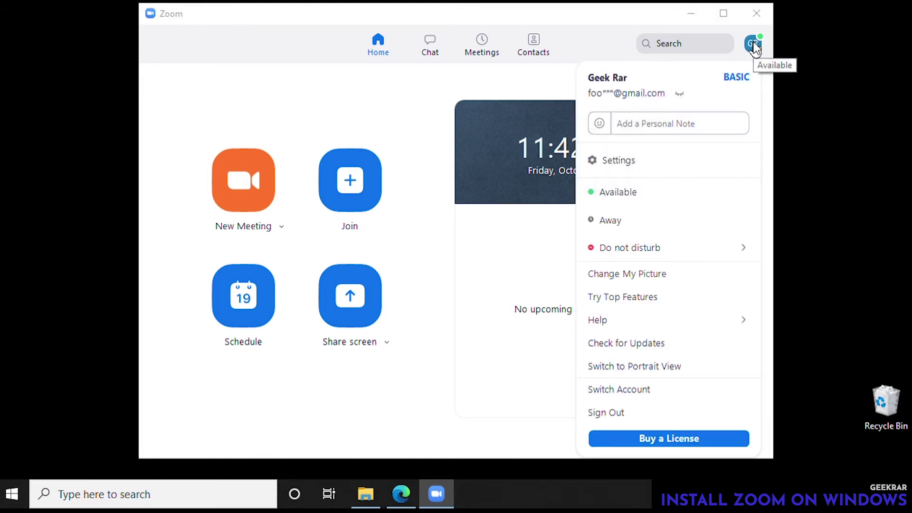
pyautogui.click(387, 95)
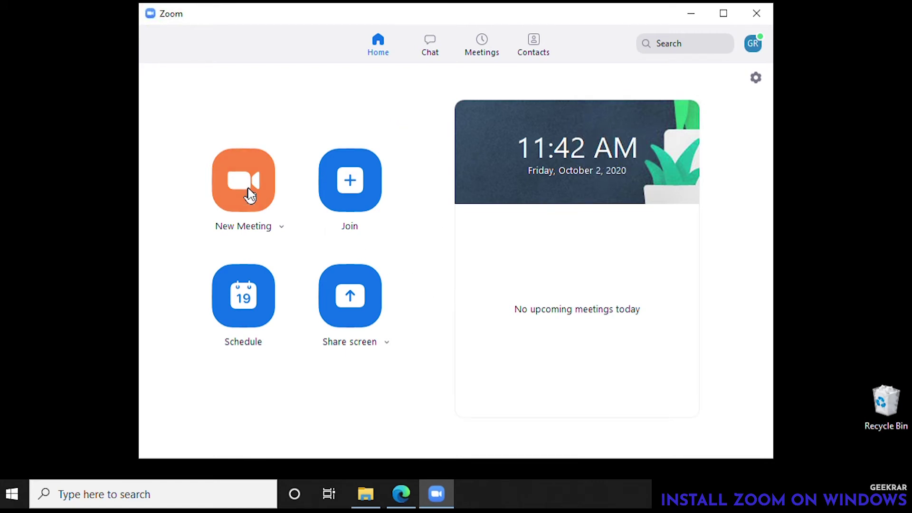
pyautogui.click(347, 195)
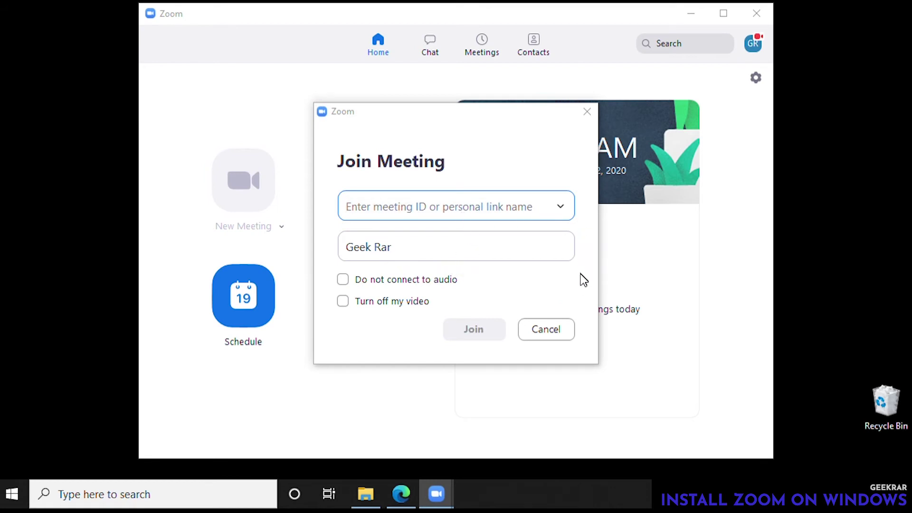
pyautogui.click(559, 331)
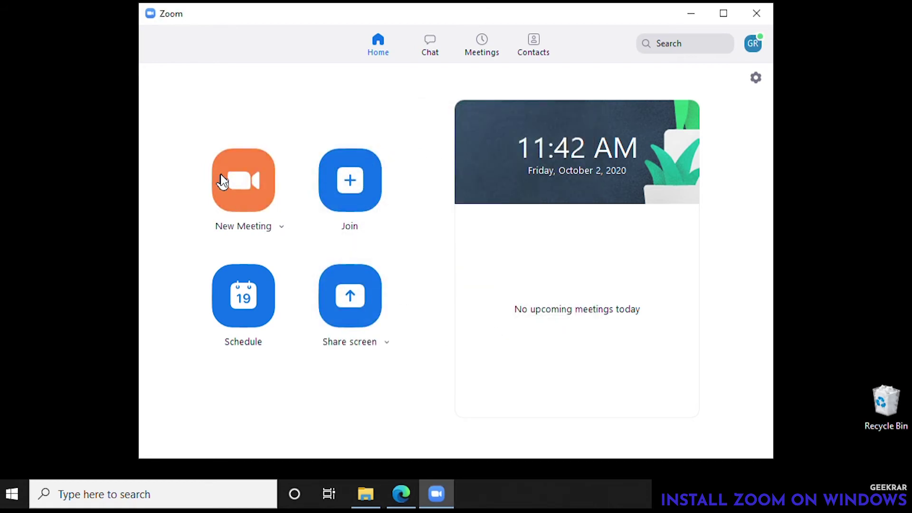
pyautogui.click(234, 183)
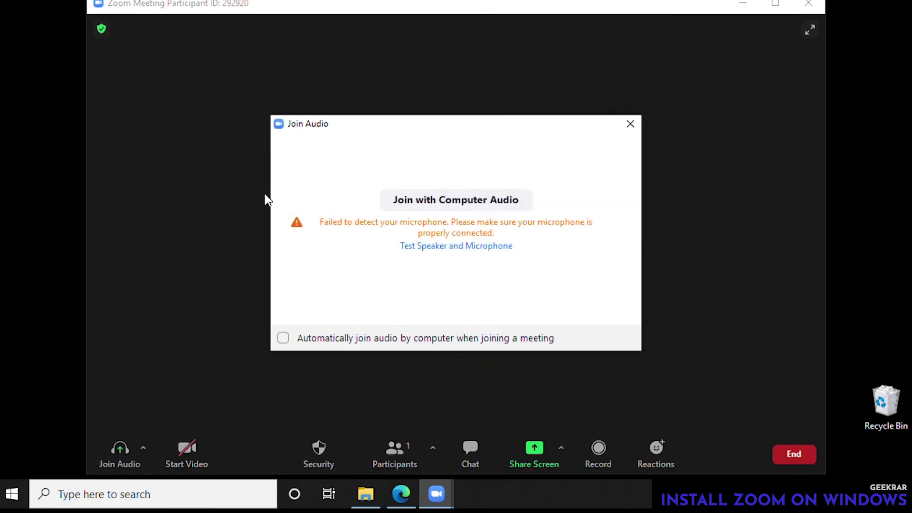
# - Dismiss the join audio prompt and open the Invite window from Participants
pyautogui.click(631, 125)
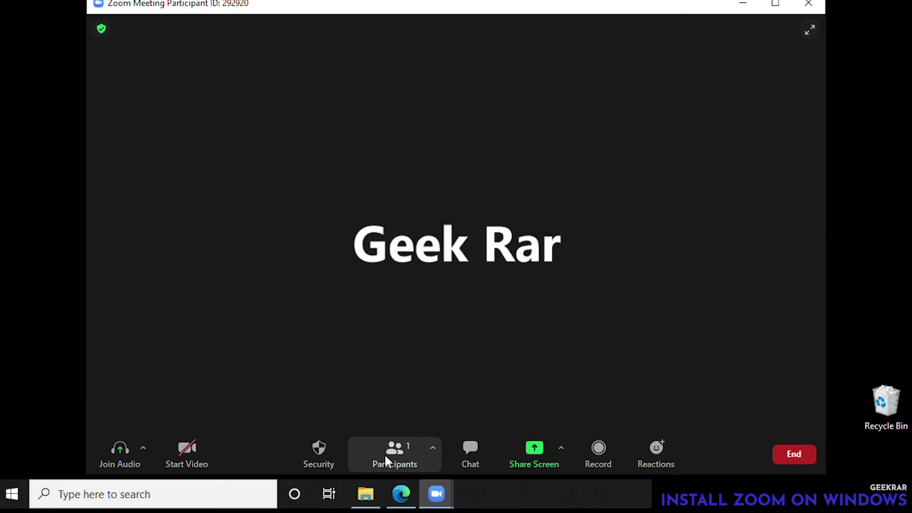
pyautogui.click(431, 450)
pyautogui.click(450, 421)
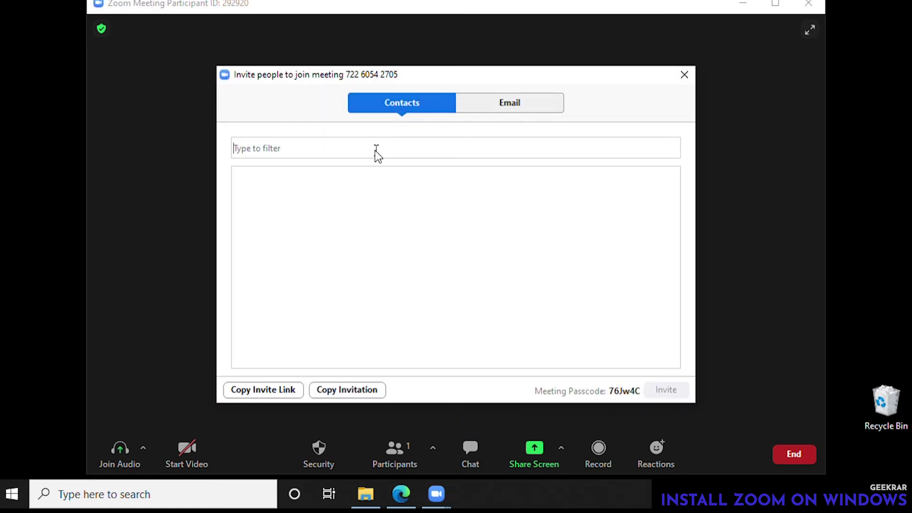
# - Enter a contact's e-mail address and copy the meeting invitation to the clipboard
pyautogui.write('your')
pyautogui.press('BackSpace')
pyautogui.press('BackSpace')
pyautogui.press('BackSpace')
pyautogui.press('BackSpace')
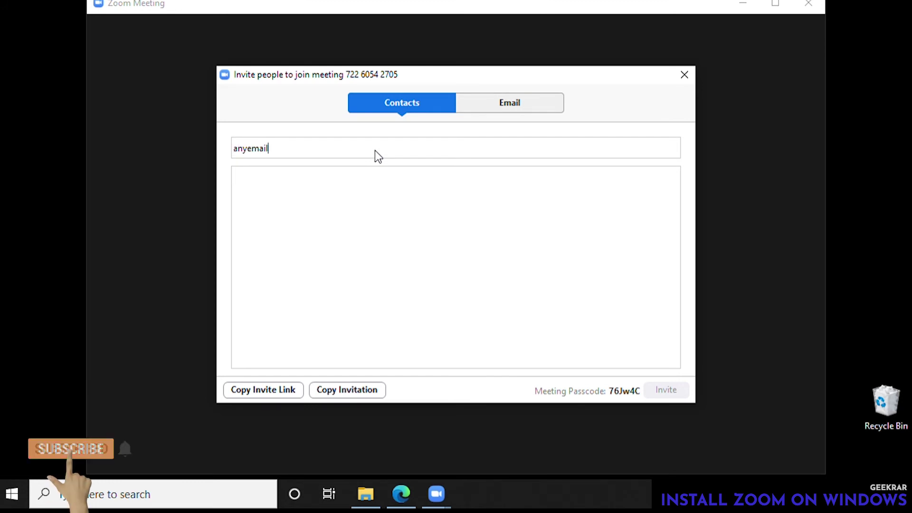
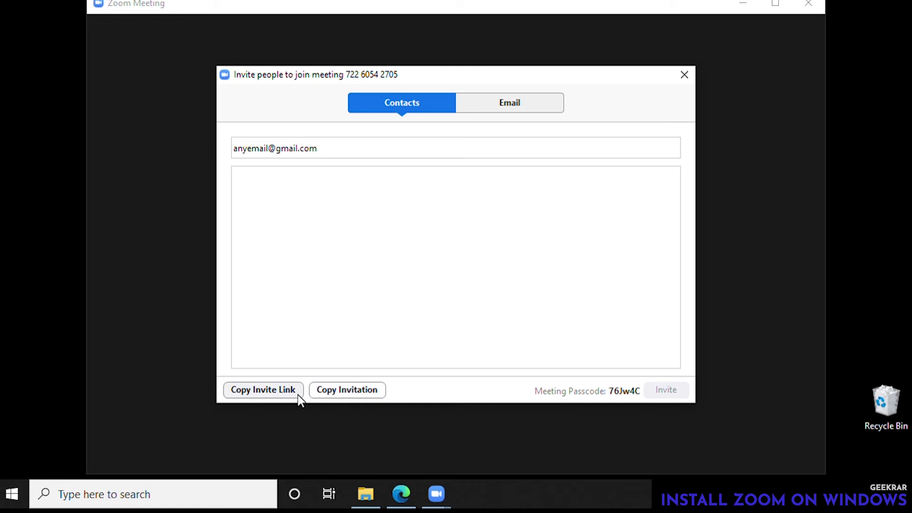
pyautogui.click(336, 395)
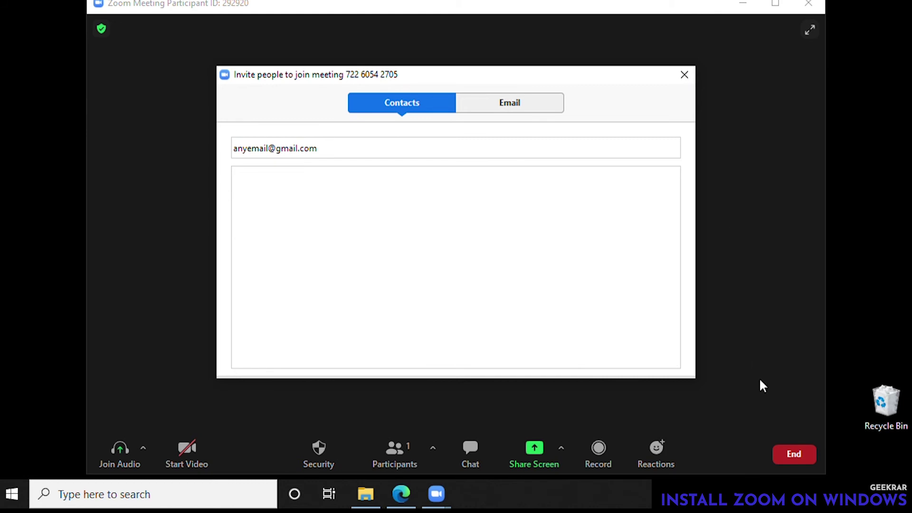
# - Close the invite window, show the Participants and Chat panels, then end the meeting for all
pyautogui.click(687, 75)
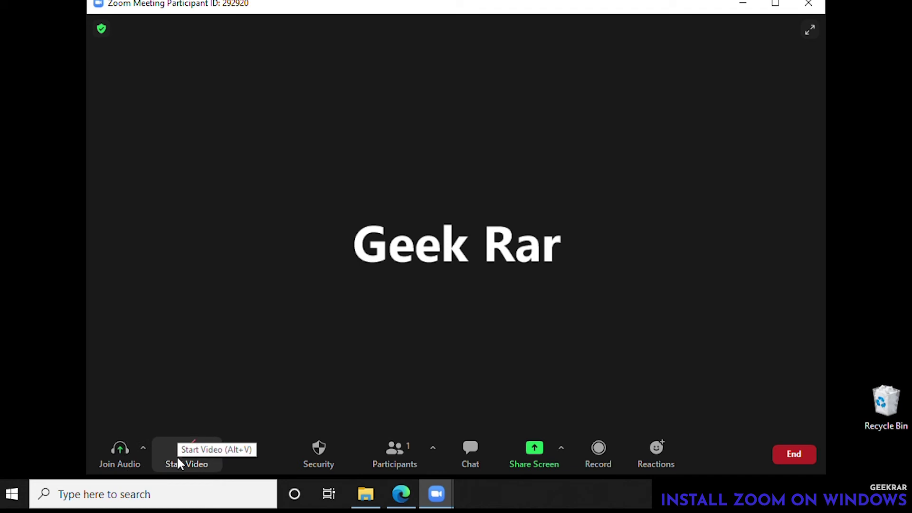
pyautogui.click(412, 456)
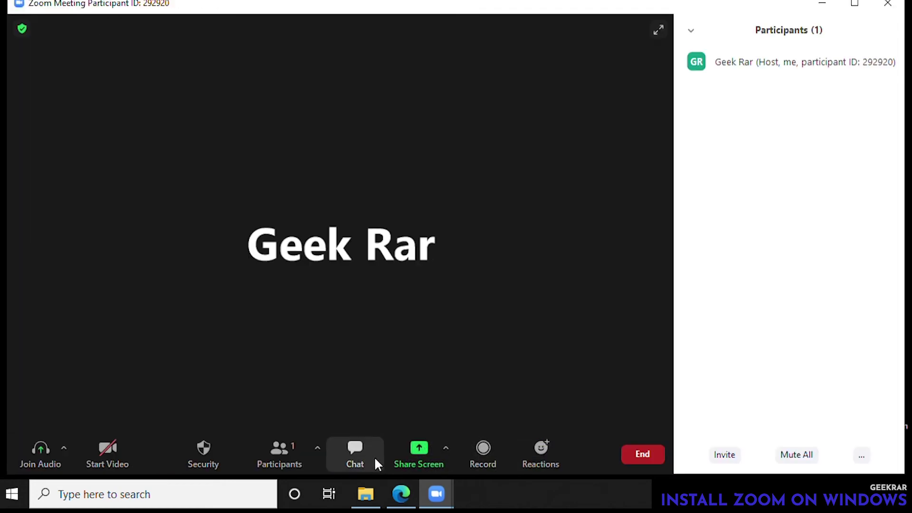
pyautogui.click(355, 451)
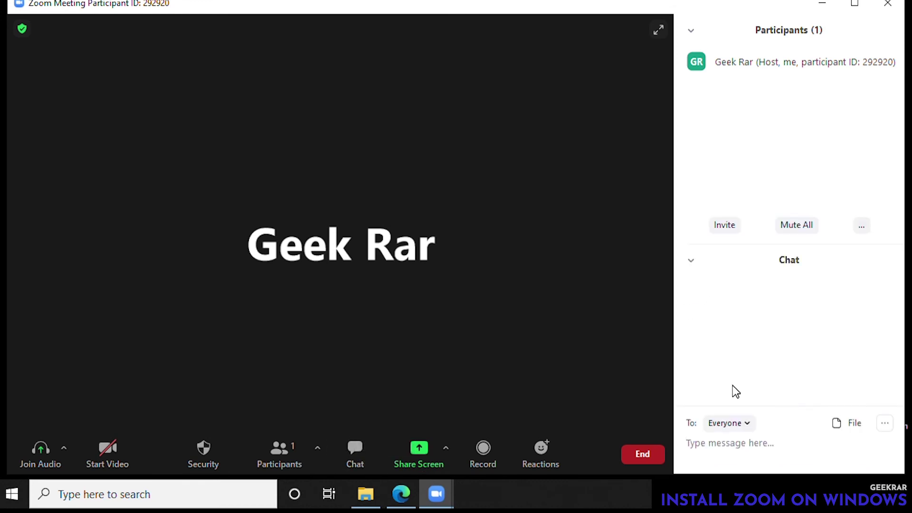
pyautogui.click(893, 7)
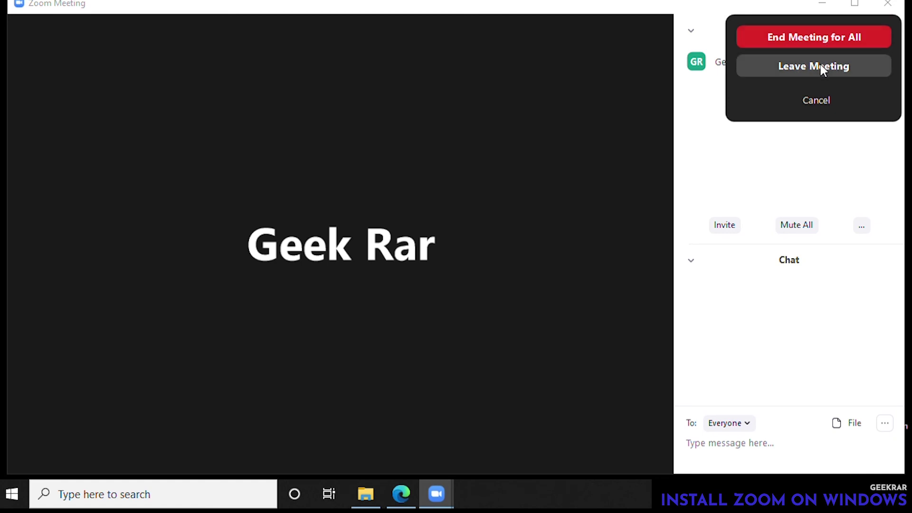
pyautogui.click(818, 39)
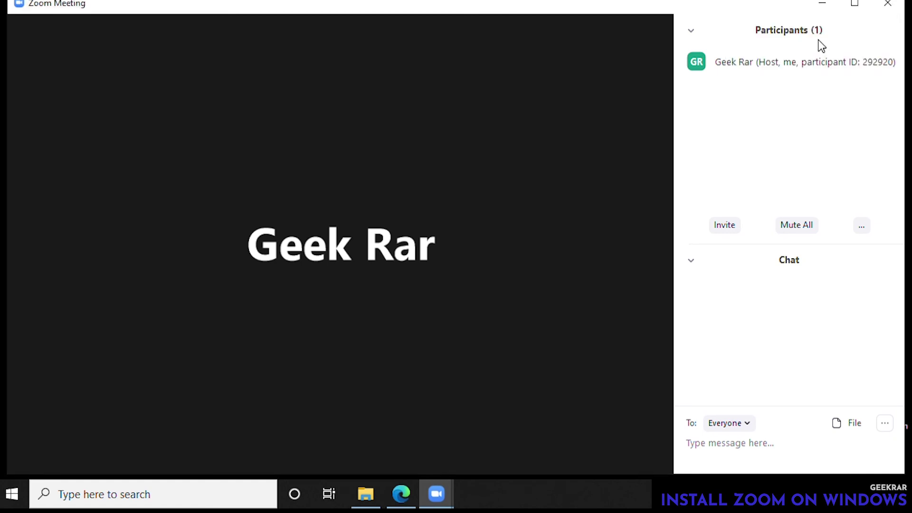